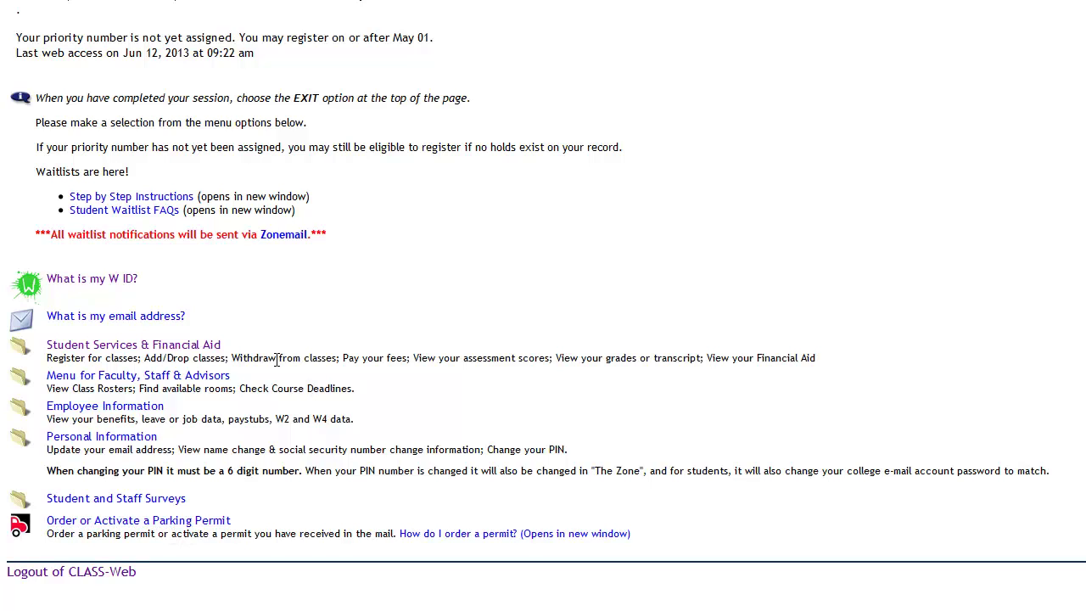
Go to the Student Services & Financial Aid section from the CLASS-Web main menu
click(199, 348)
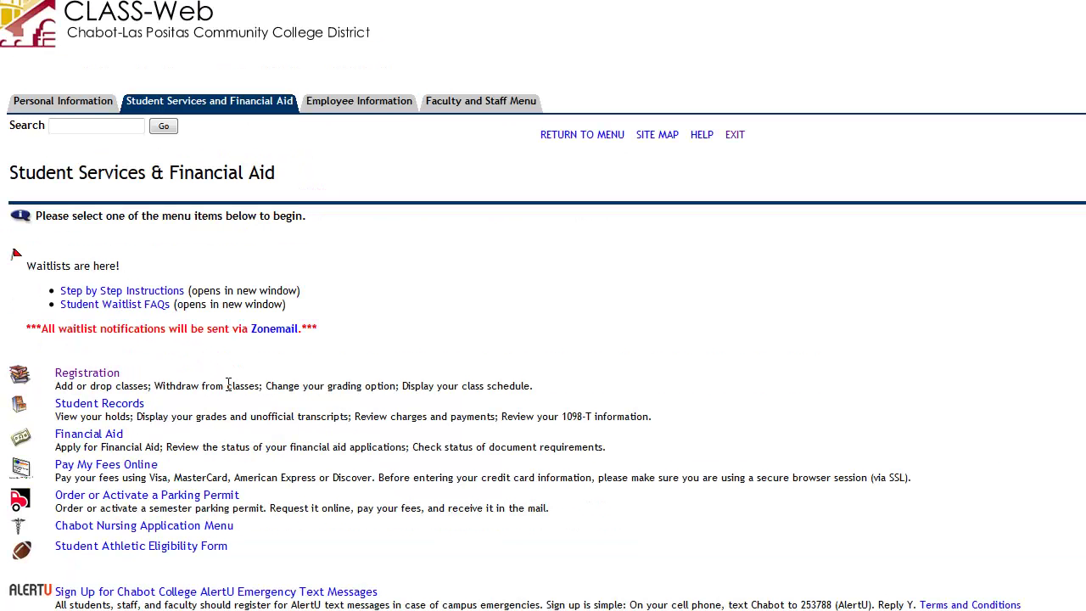
Open the Registration page listing Select Term, Add/Drop and Open Classes Report options
scroll(227, 383, down, 1)
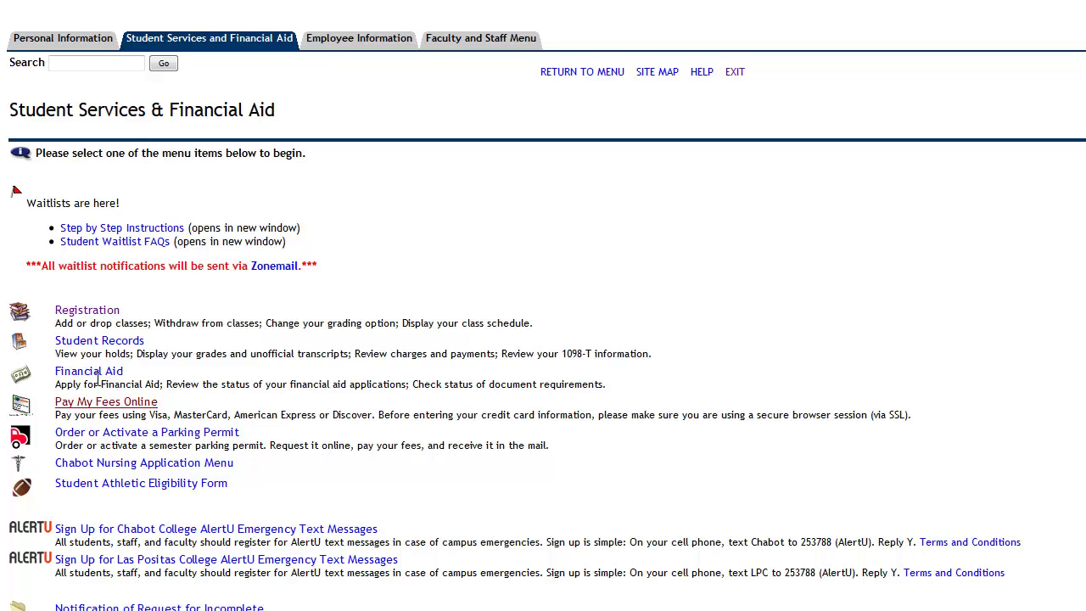
click(95, 318)
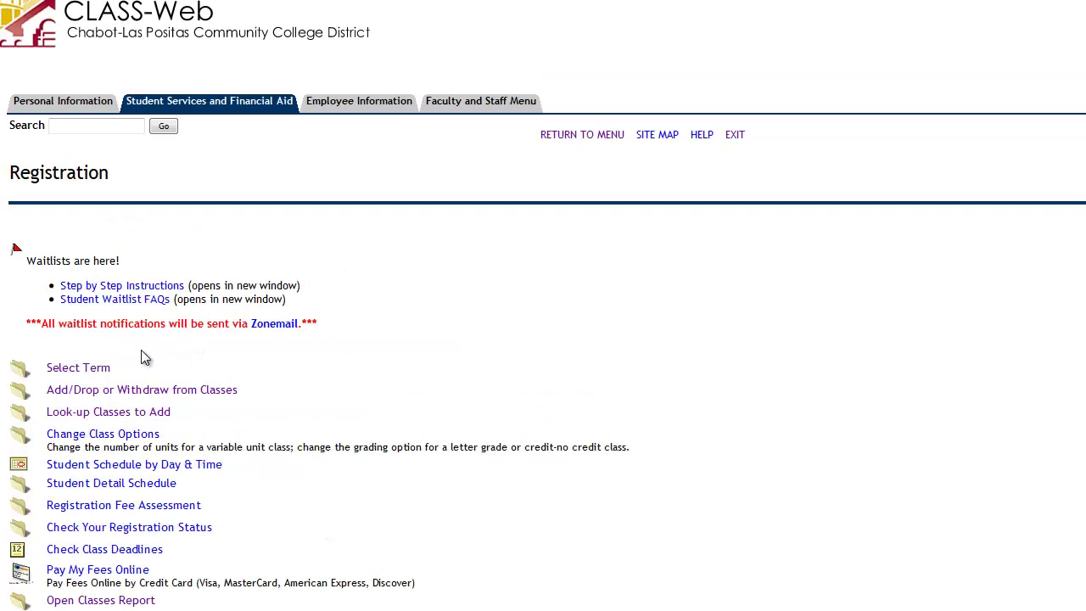
scroll(144, 358, down, 2)
scroll(245, 346, down, 1)
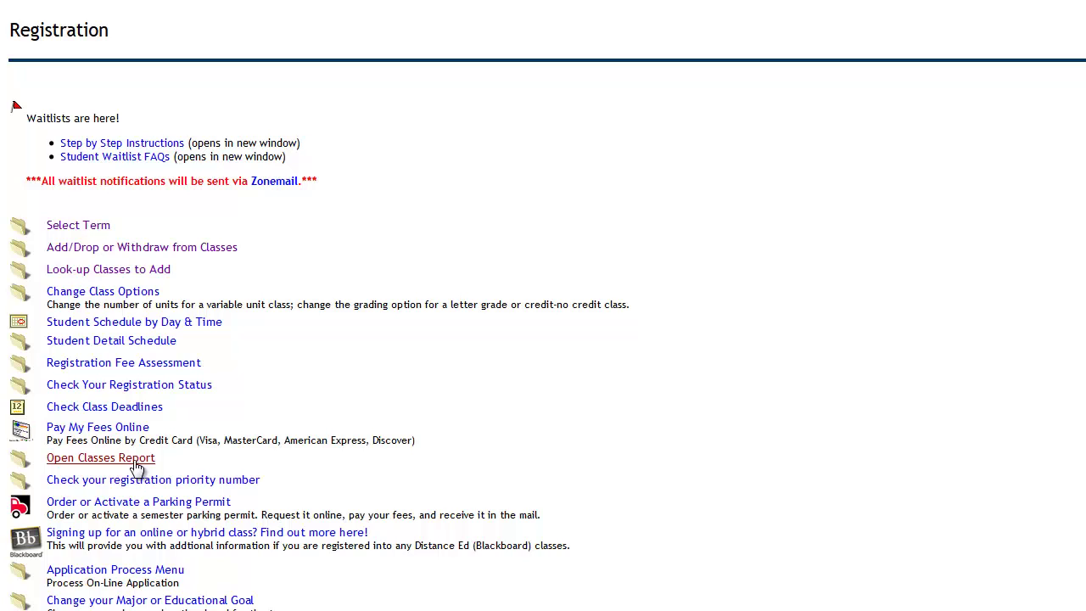
Choose Fall 2013 as the term for Add/Drop or Withdraw from Classes
click(189, 252)
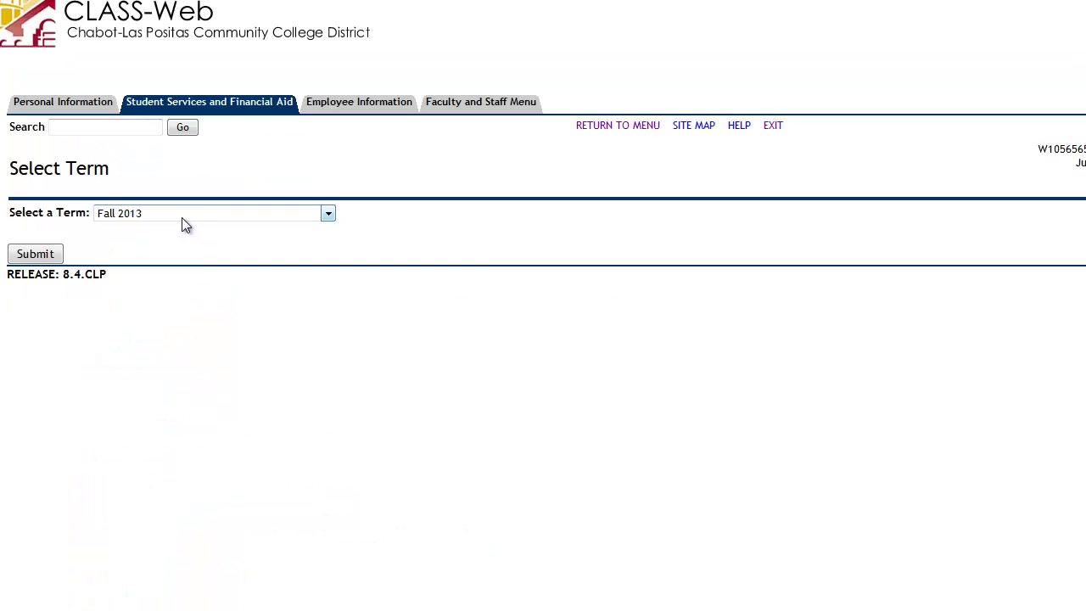
click(166, 215)
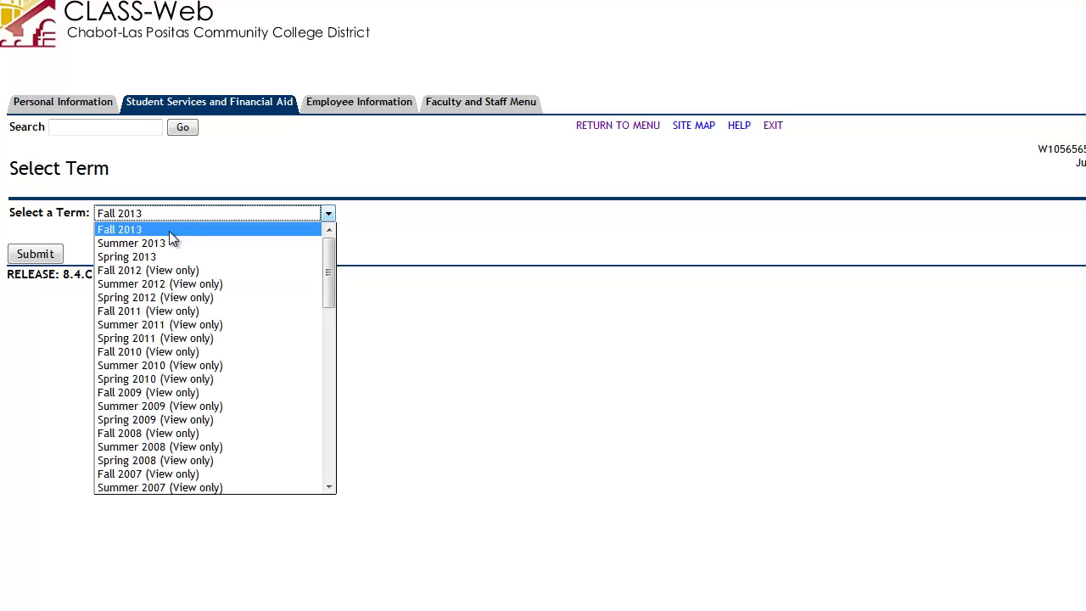
click(171, 234)
click(52, 253)
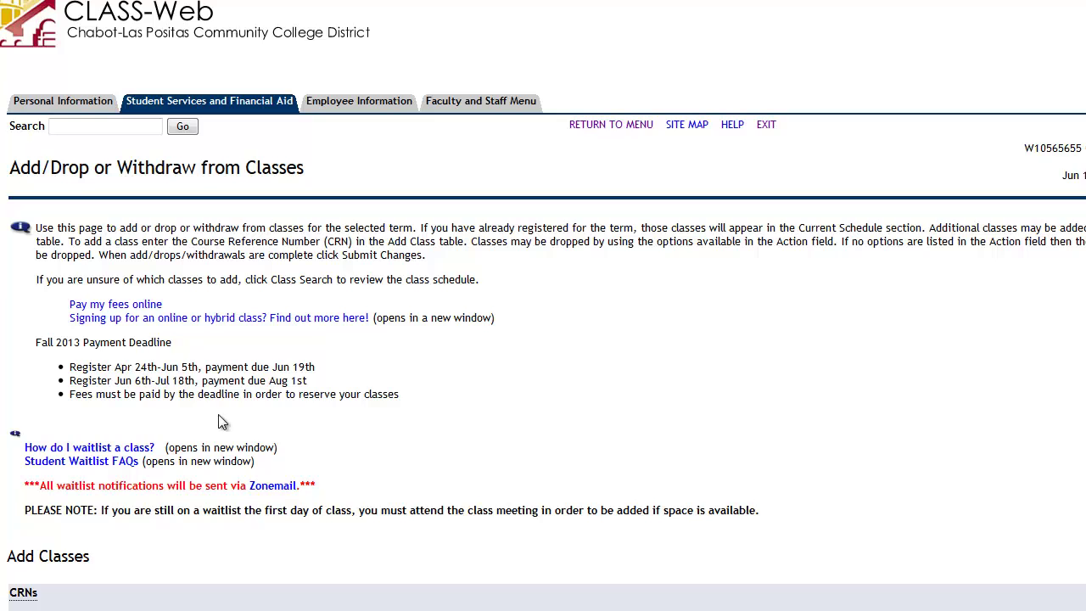
Review the Fall 2013 payment deadline text and place the cursor in the first CRN box
scroll(223, 415, down, 2)
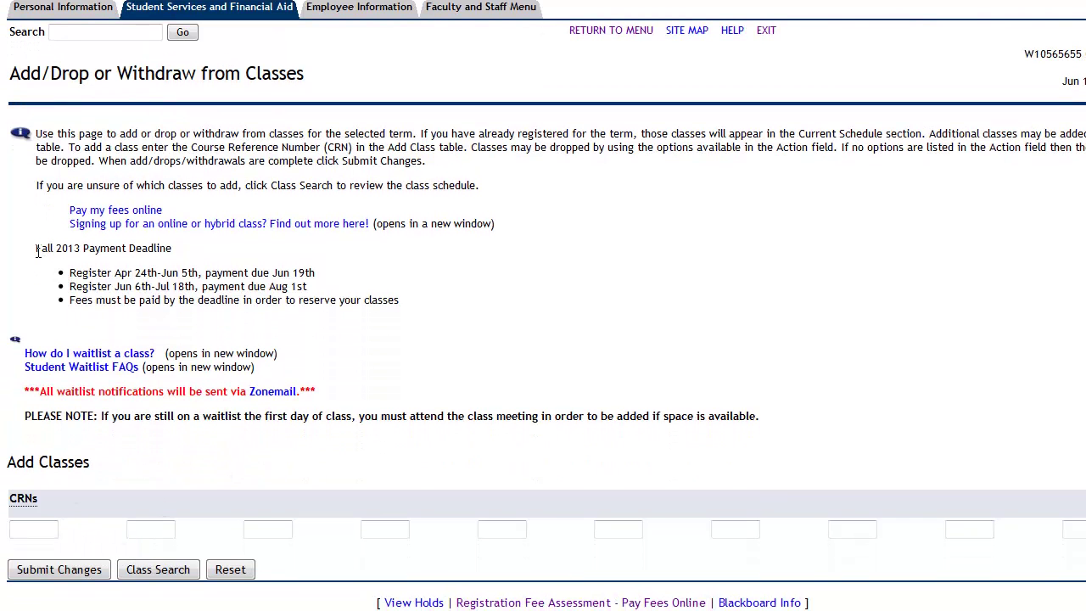
drag(36, 249, 404, 303)
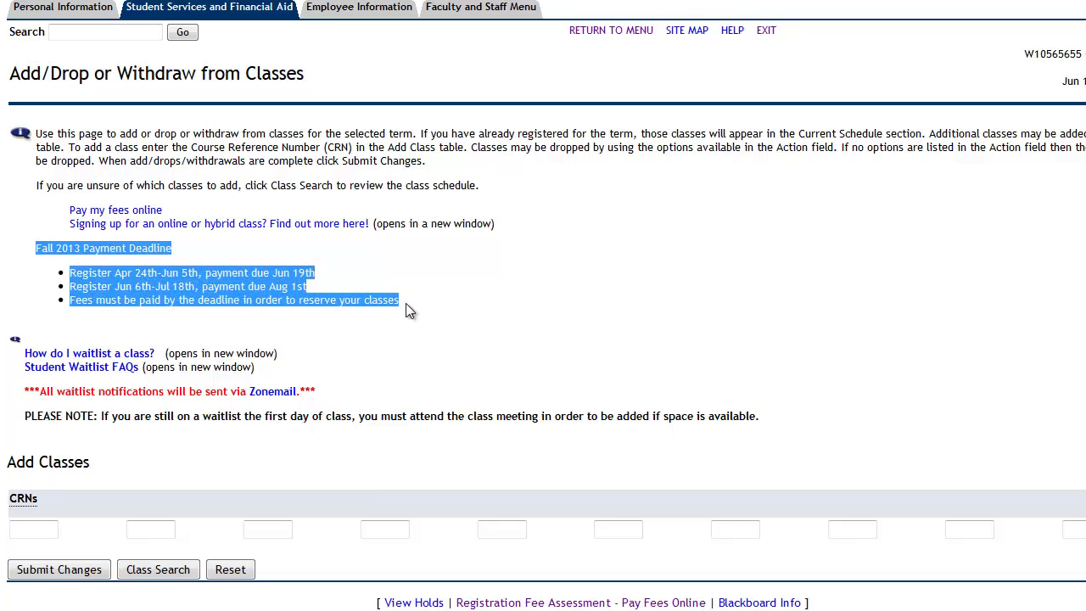
click(404, 314)
click(21, 526)
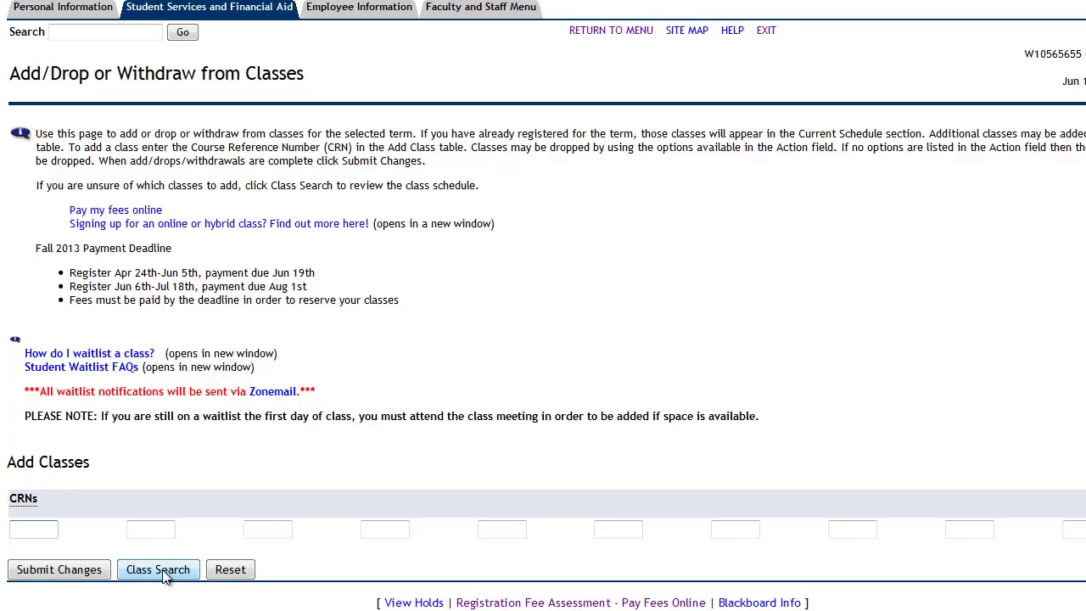
Point out the three empty CRN entry boxes on the Add/Drop page
click(14, 532)
click(139, 532)
click(252, 530)
click(369, 520)
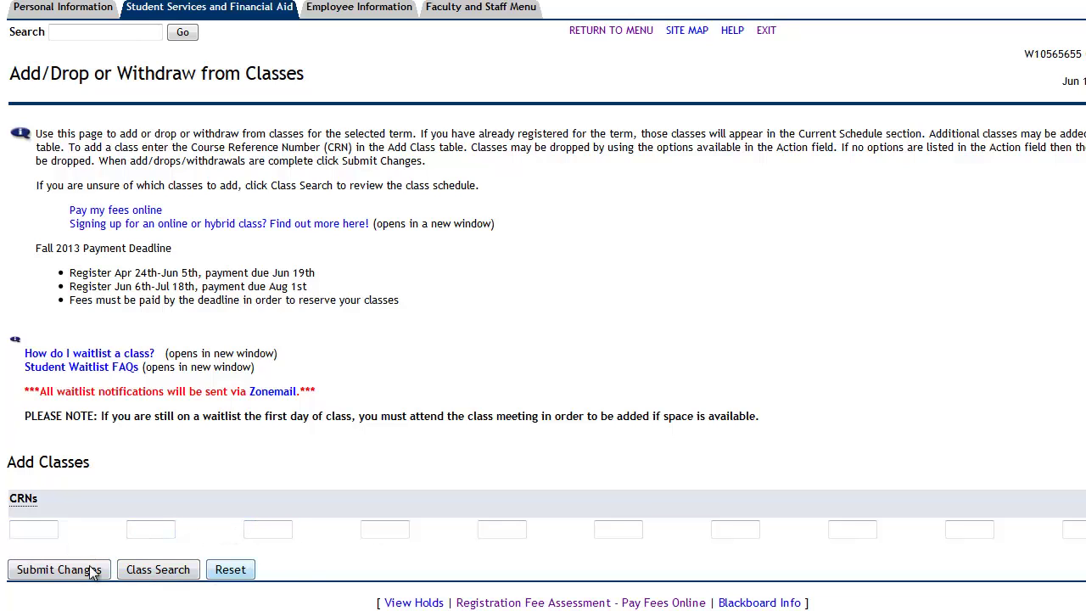
In Class Search, settle on Anthropology LPC as the subject and search its courses
click(160, 571)
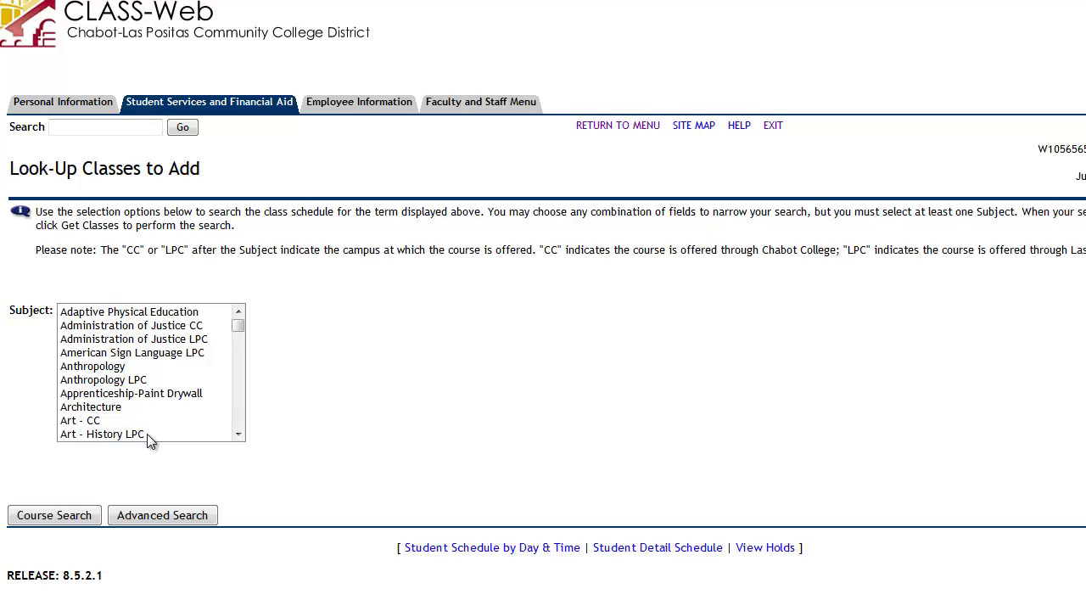
click(102, 371)
click(103, 383)
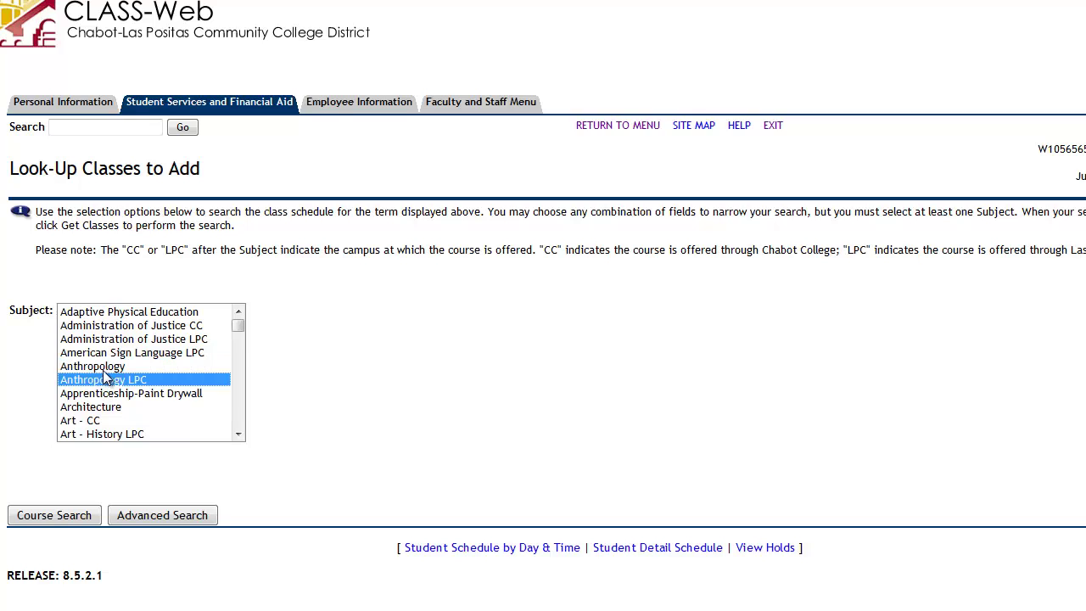
click(105, 368)
click(106, 382)
click(112, 368)
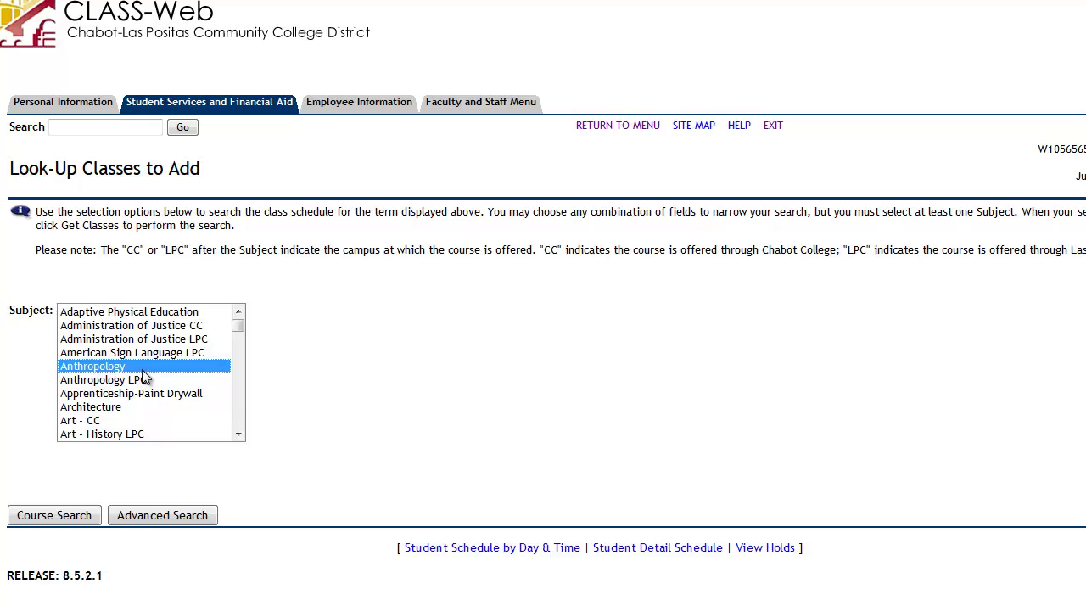
click(142, 326)
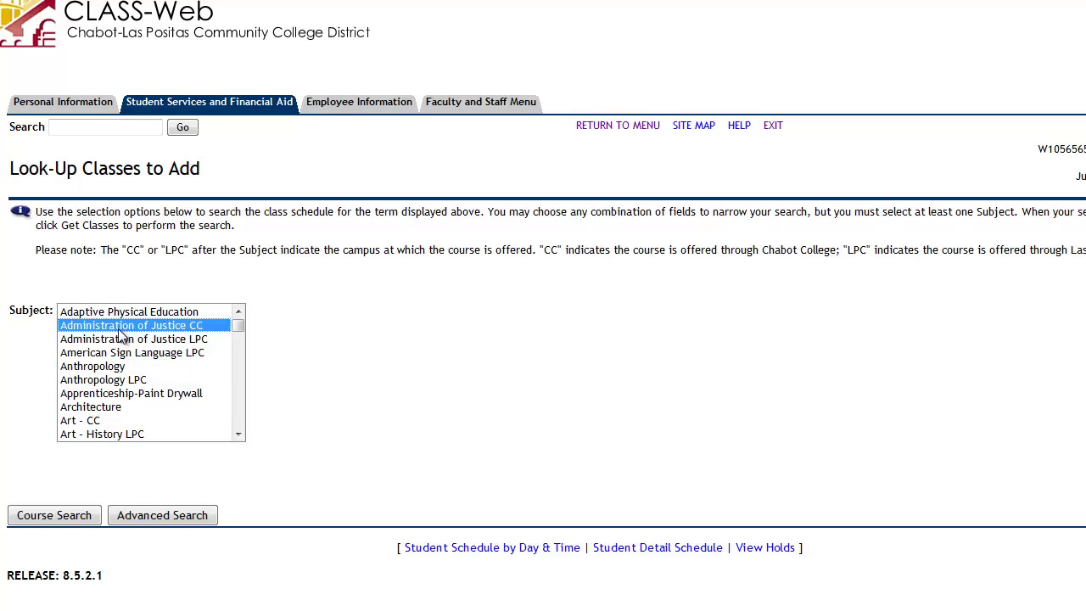
click(214, 340)
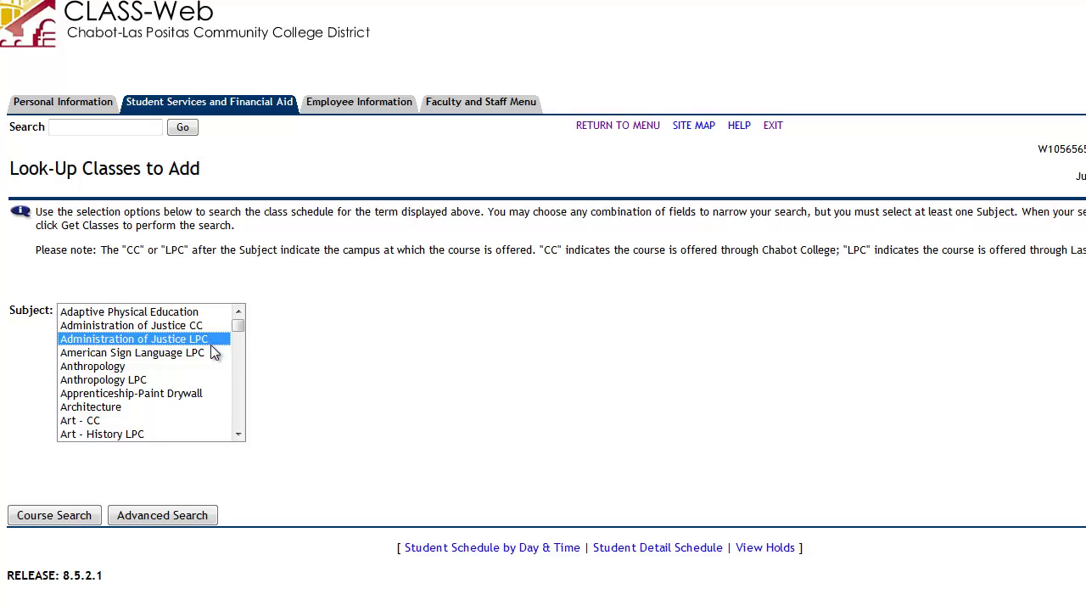
click(178, 381)
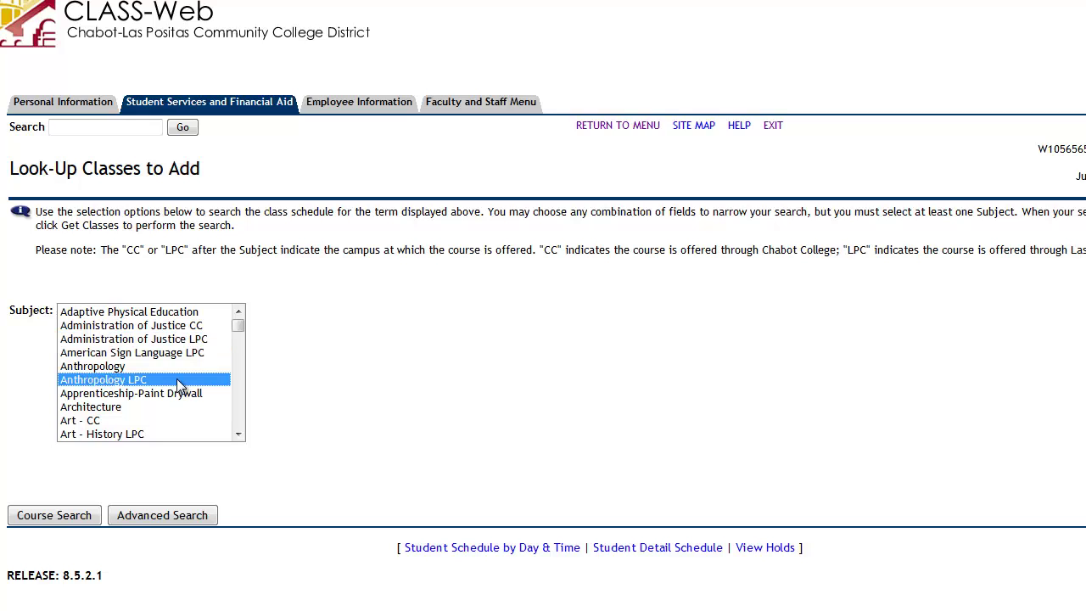
click(62, 519)
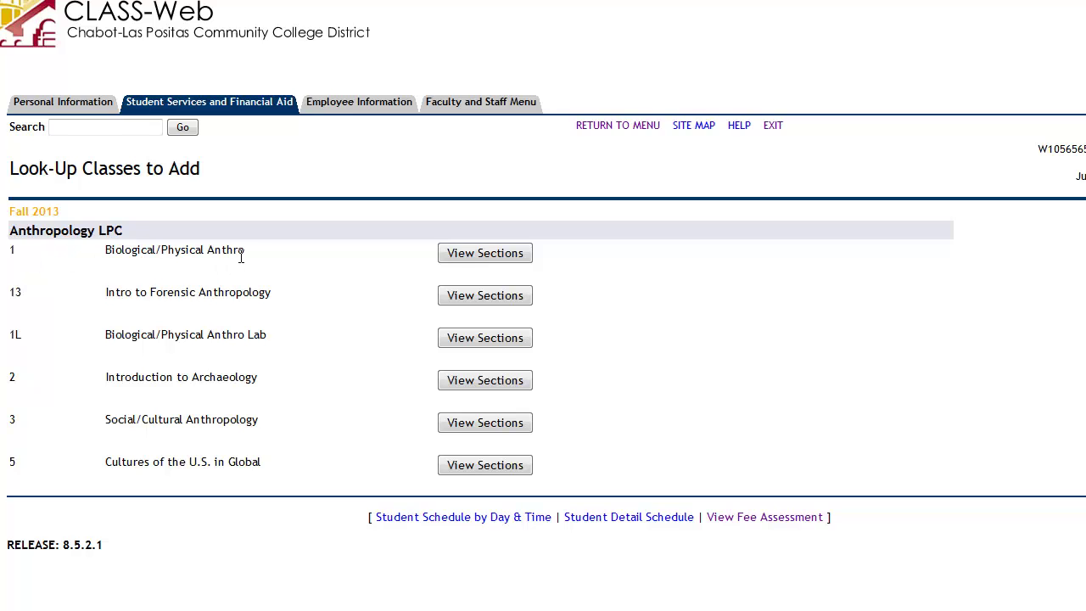
Show Biological/Physical Anthro sections and point out the Campus, Cred, Title, Days and Time columns for ANTR 1 section 21898
click(475, 254)
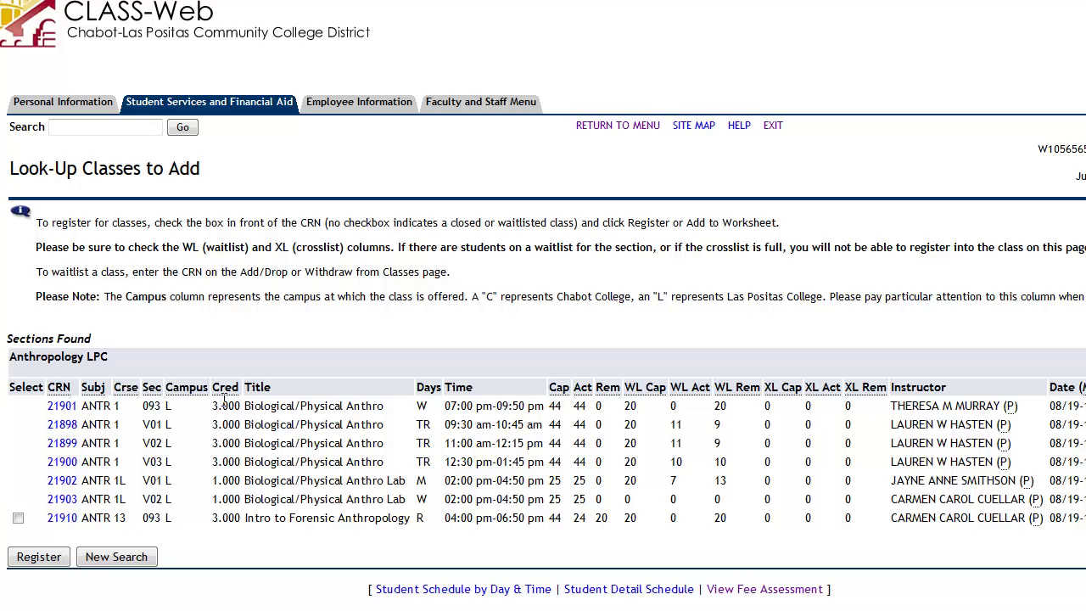
double_click(178, 387)
double_click(225, 387)
double_click(257, 387)
click(426, 387)
double_click(426, 387)
double_click(466, 389)
click(424, 426)
double_click(424, 426)
drag(84, 426, 120, 426)
Point out section 21898's capacity 44, 44 enrolled, 0 remaining, waitlist 11 of 20, instructor and start date
double_click(563, 389)
double_click(556, 424)
double_click(583, 388)
double_click(579, 425)
double_click(599, 424)
click(631, 425)
double_click(631, 425)
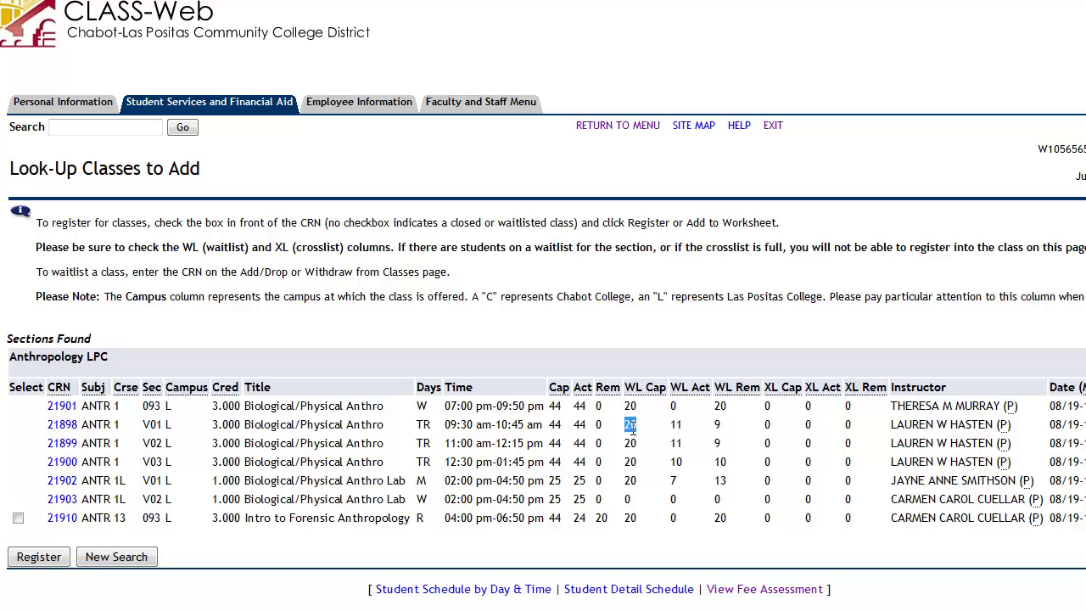
click(676, 425)
double_click(677, 425)
double_click(584, 424)
double_click(717, 424)
double_click(902, 424)
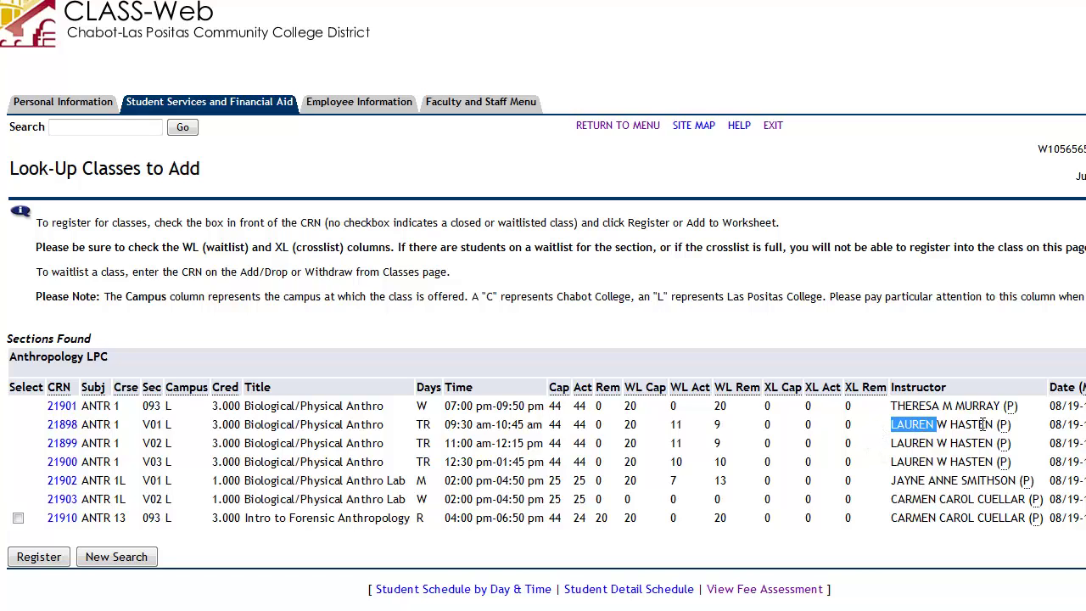
double_click(1056, 427)
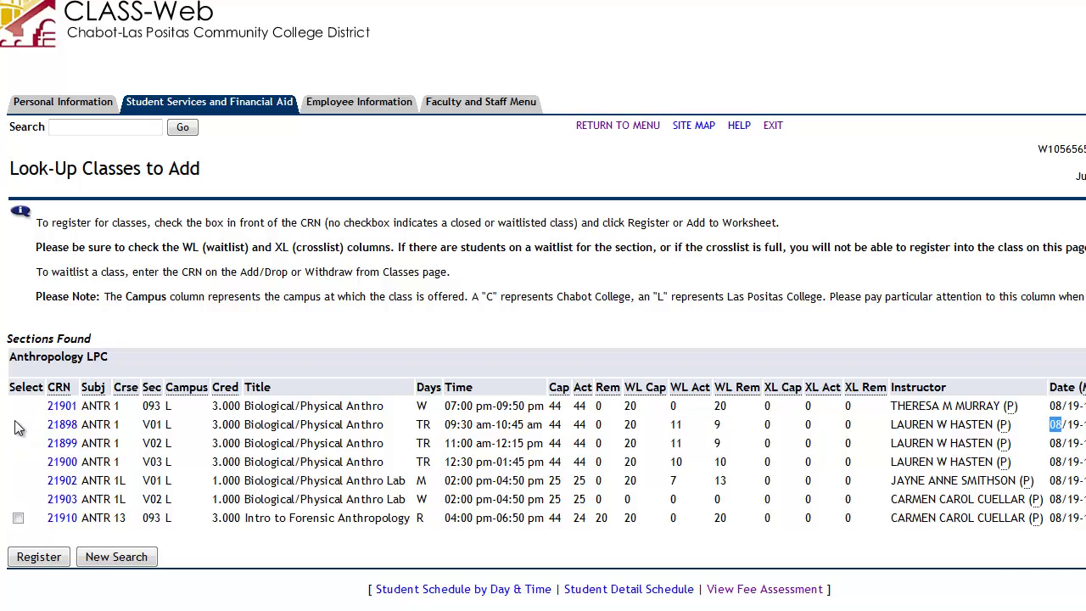
Register for CRN 21910 (20 seats left) and confirm it shows Web Registered for 3 credits
click(18, 518)
double_click(599, 518)
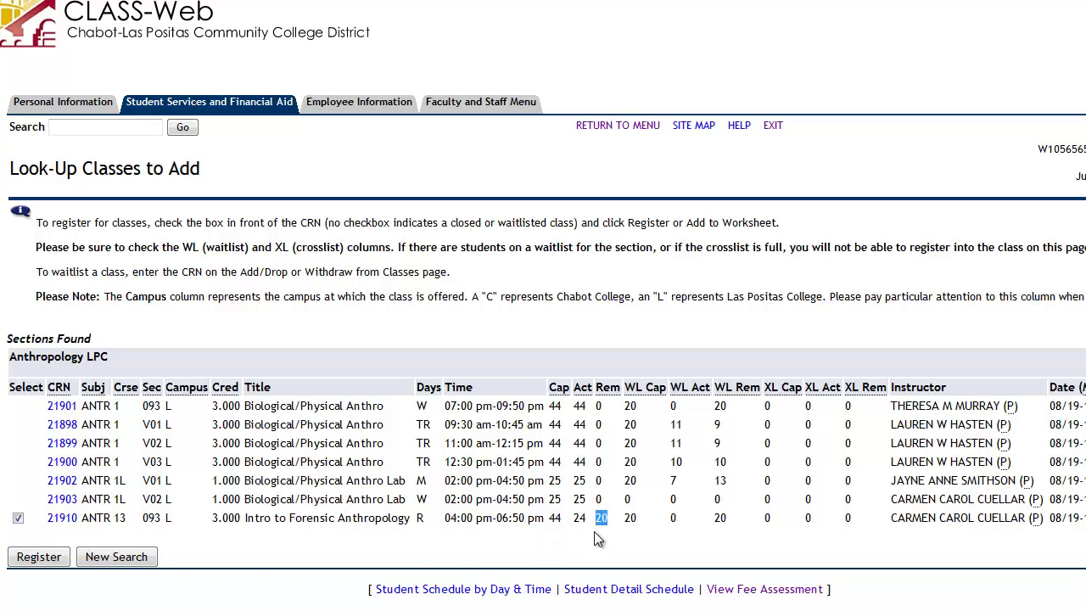
click(40, 557)
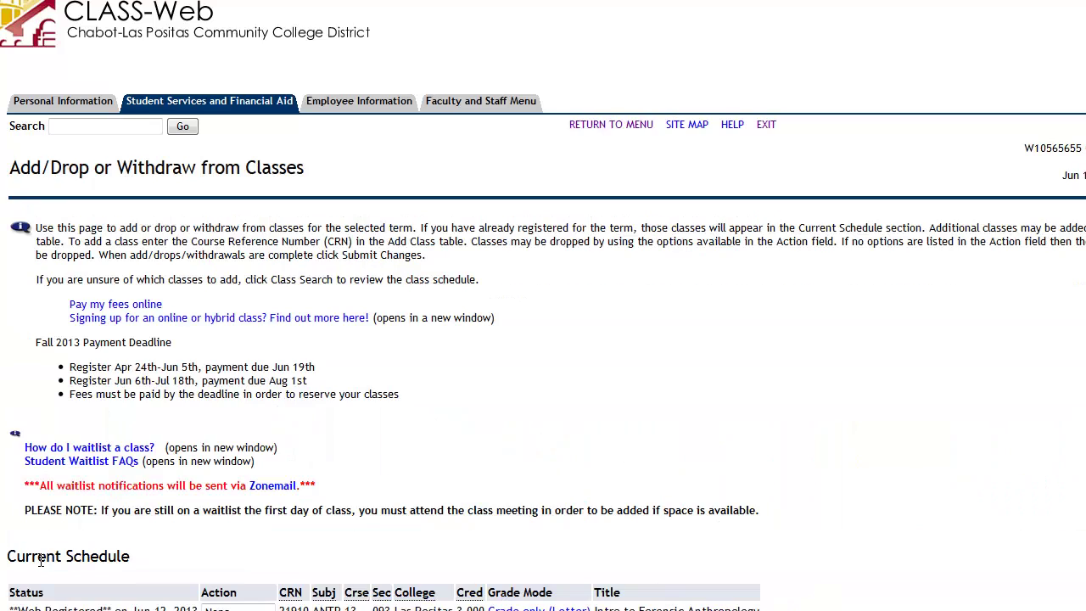
scroll(44, 560, down, 4)
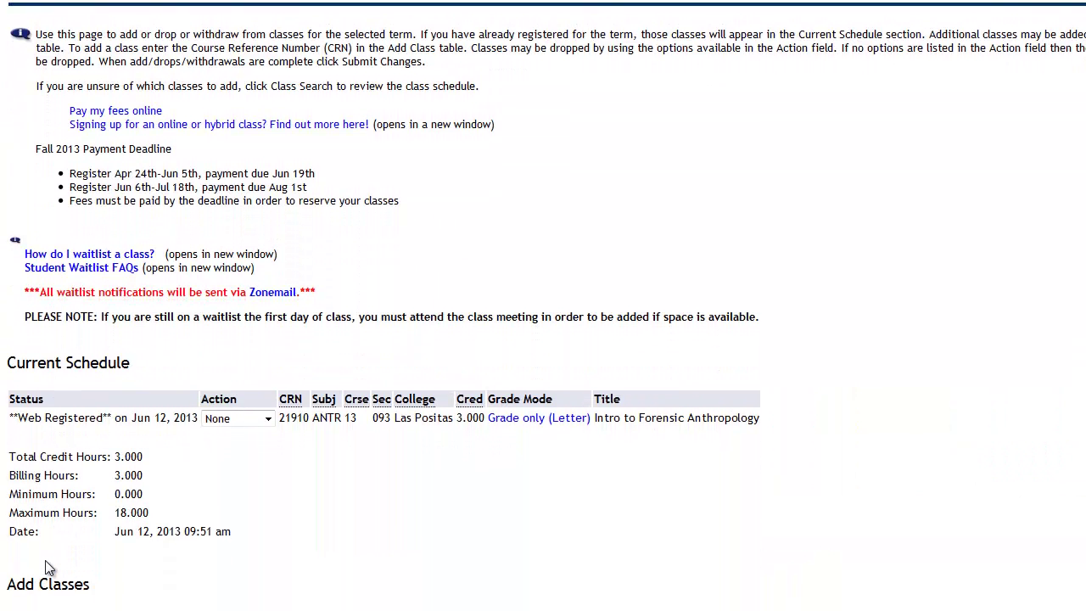
drag(9, 241, 139, 249)
drag(15, 296, 102, 297)
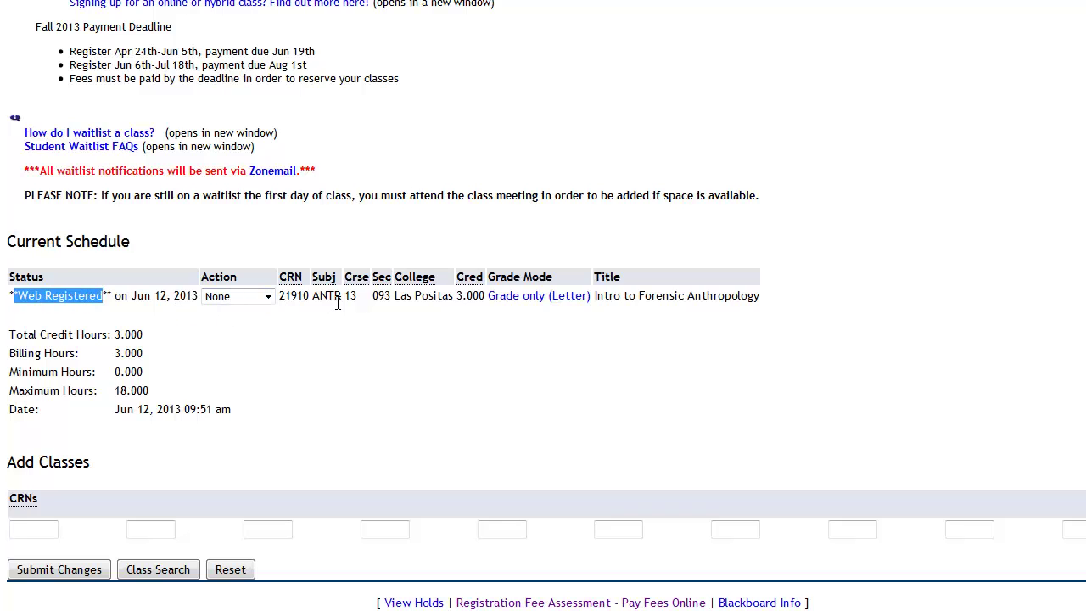
mouse_move(467, 297)
mouse_down()
mouse_move(486, 297)
mouse_move(456, 297)
mouse_up()
Enter CRN 21898 in the first CRN box and submit it to add the class
click(19, 532)
click(20, 533)
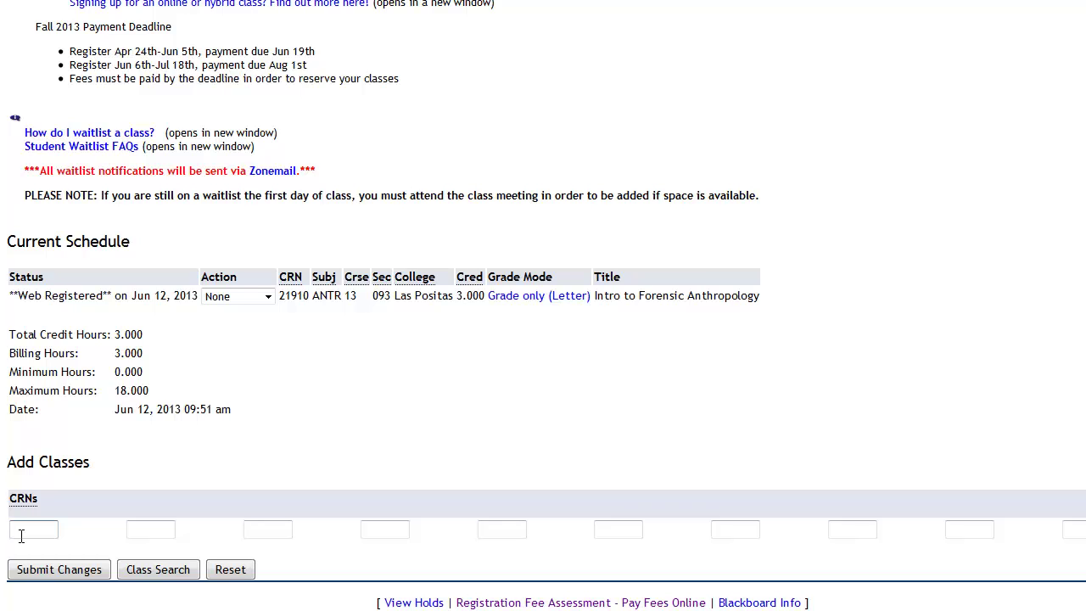
text(21898)
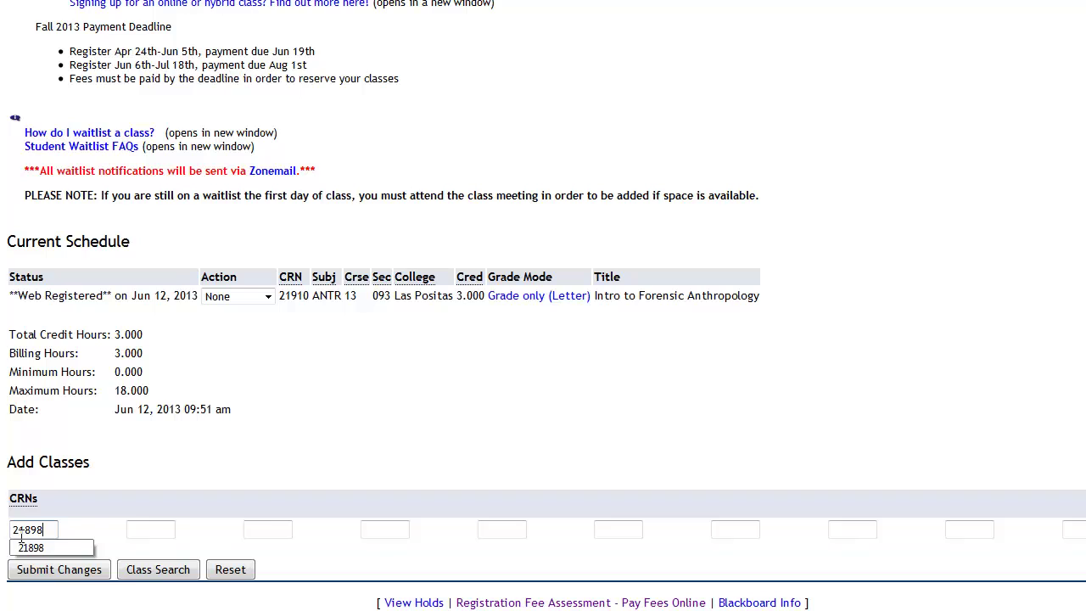
click(22, 544)
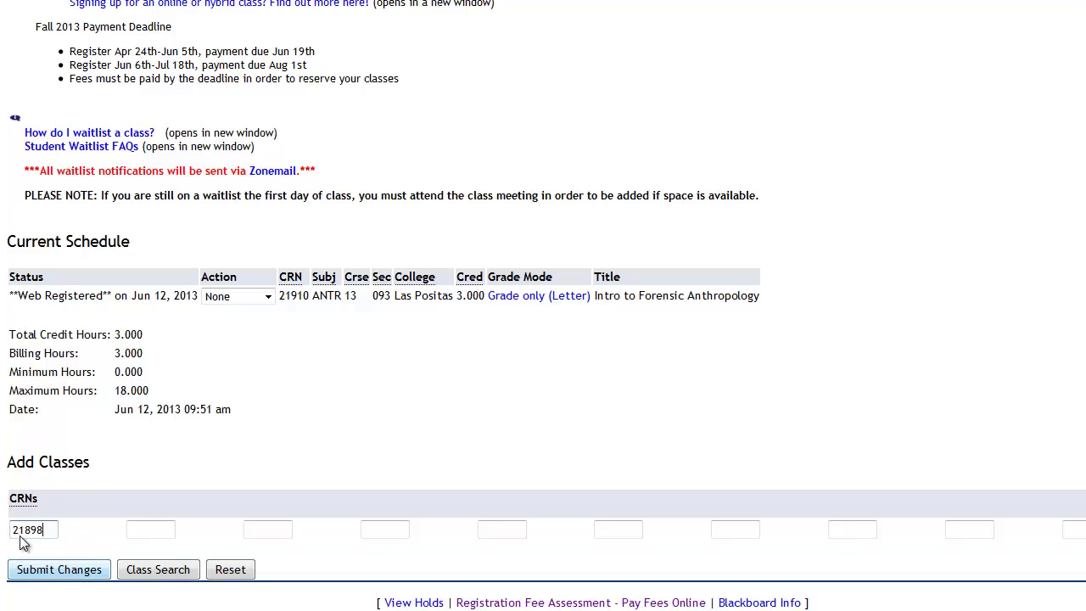
key(Tab)
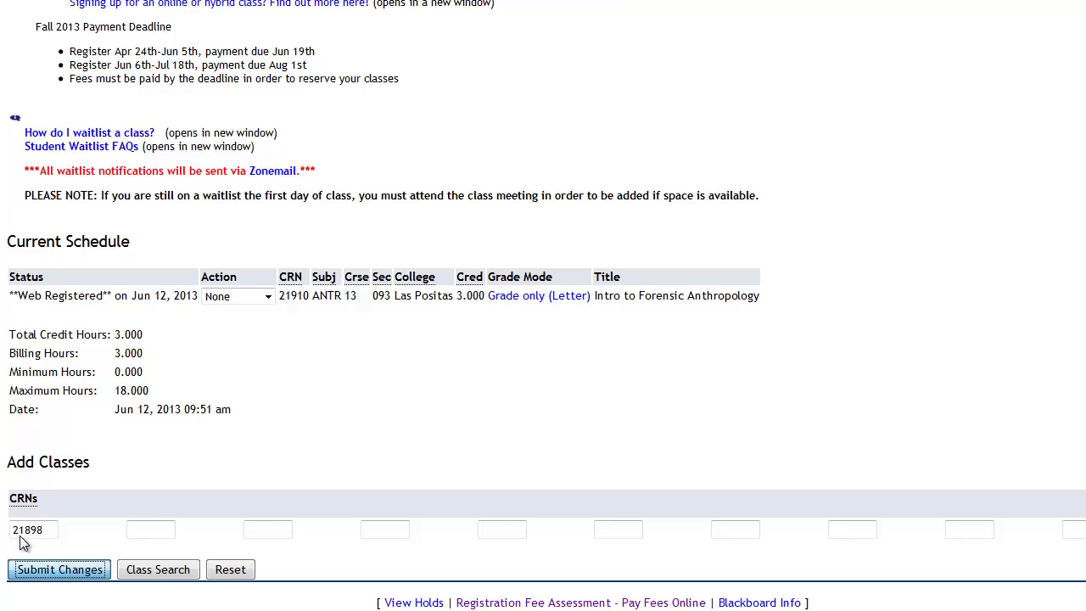
key(Return)
key(Return)
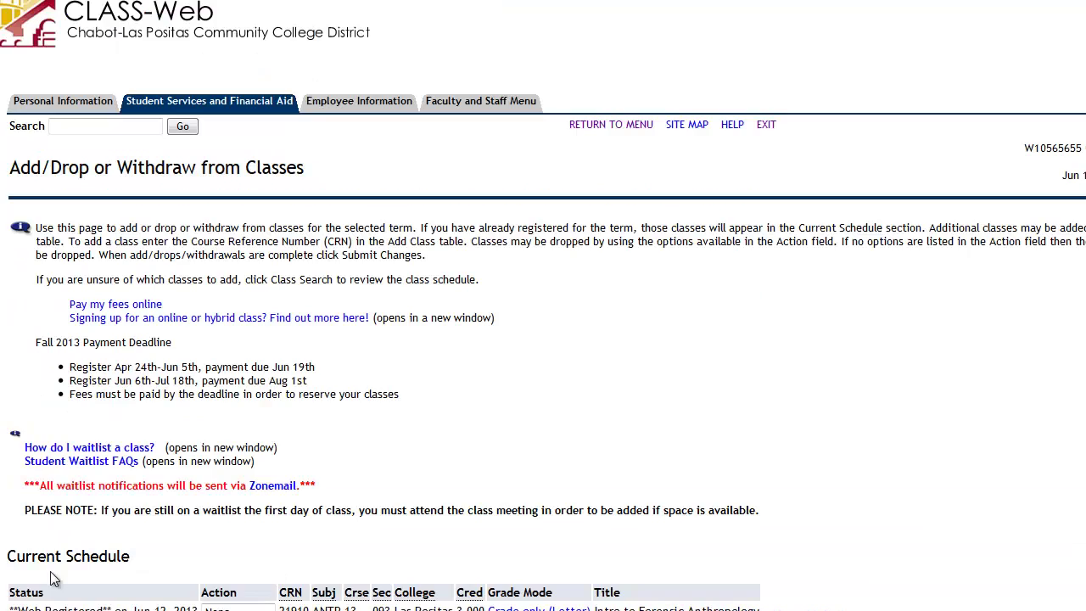
After the Closed registration error, set the section's Action to Wait List and resubmit
scroll(51, 577, down, 3)
scroll(50, 577, down, 3)
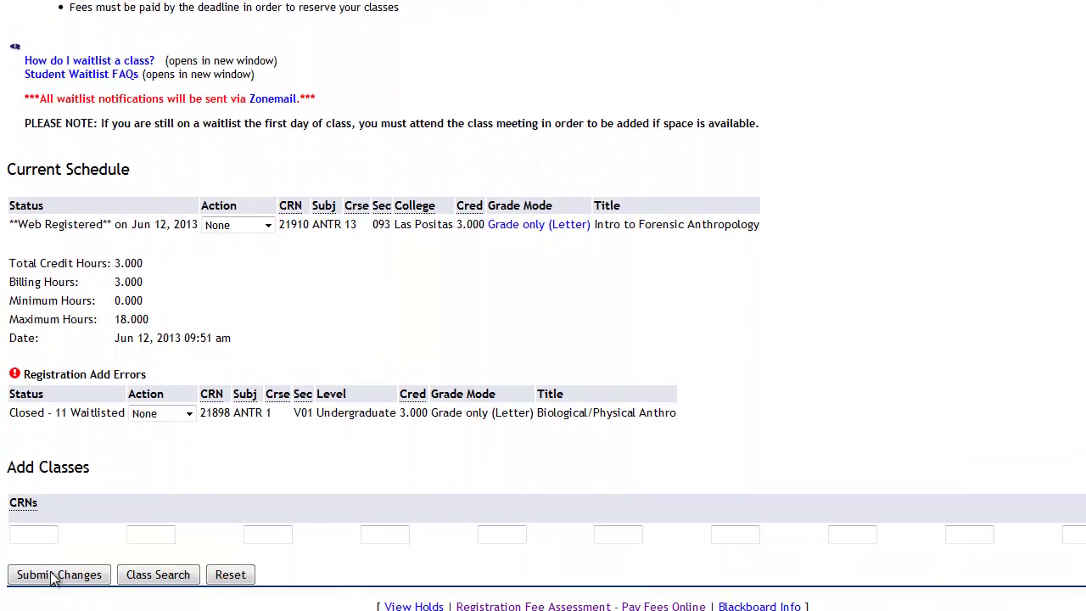
drag(24, 374, 130, 375)
drag(9, 413, 54, 413)
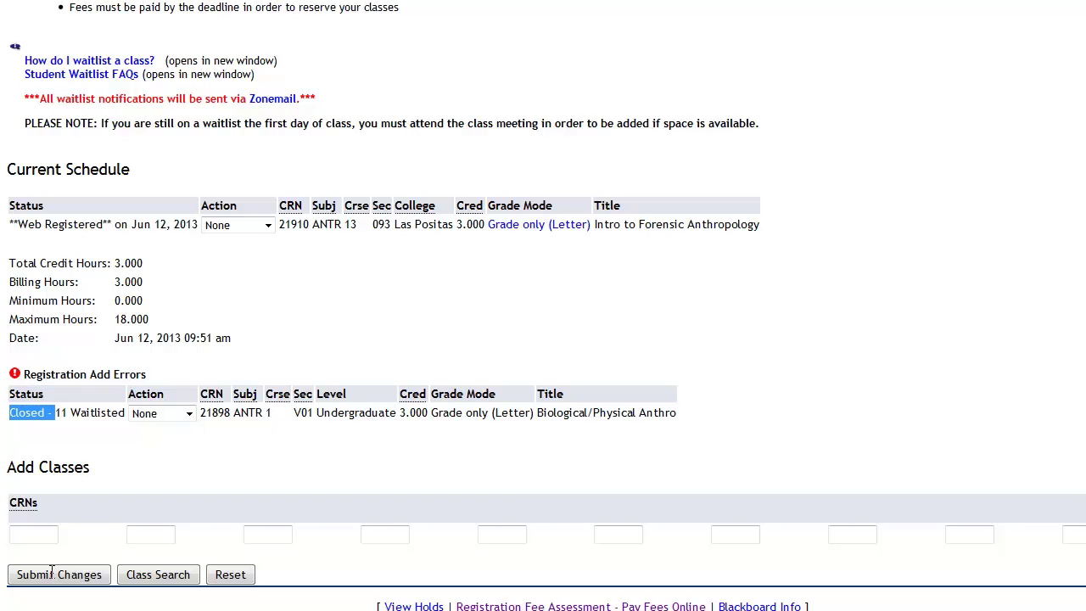
key(Tab)
key(alt+Down)
key(Down)
key(Return)
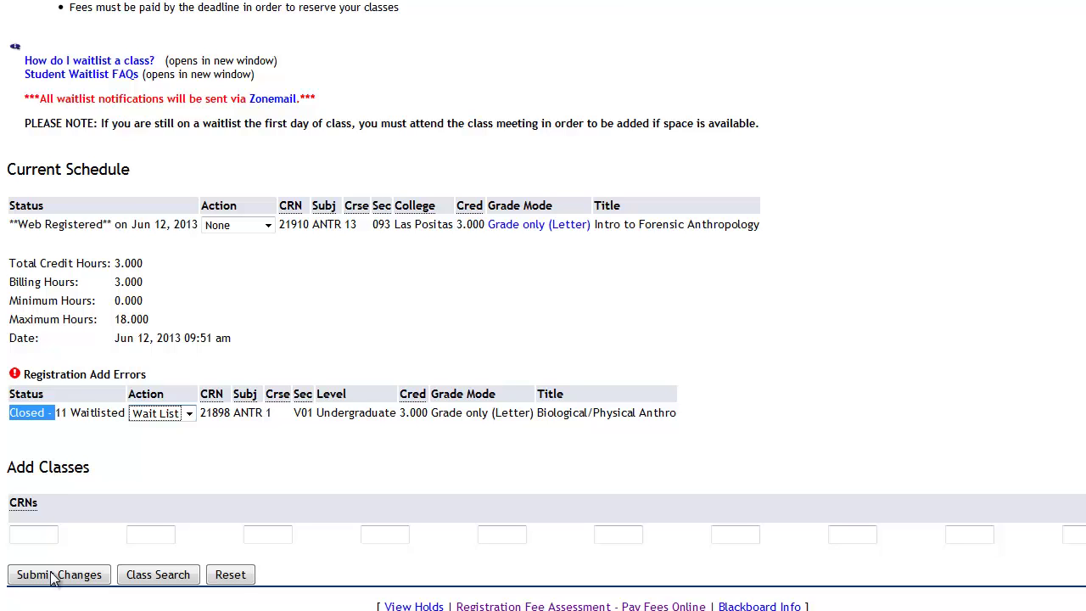
click(53, 577)
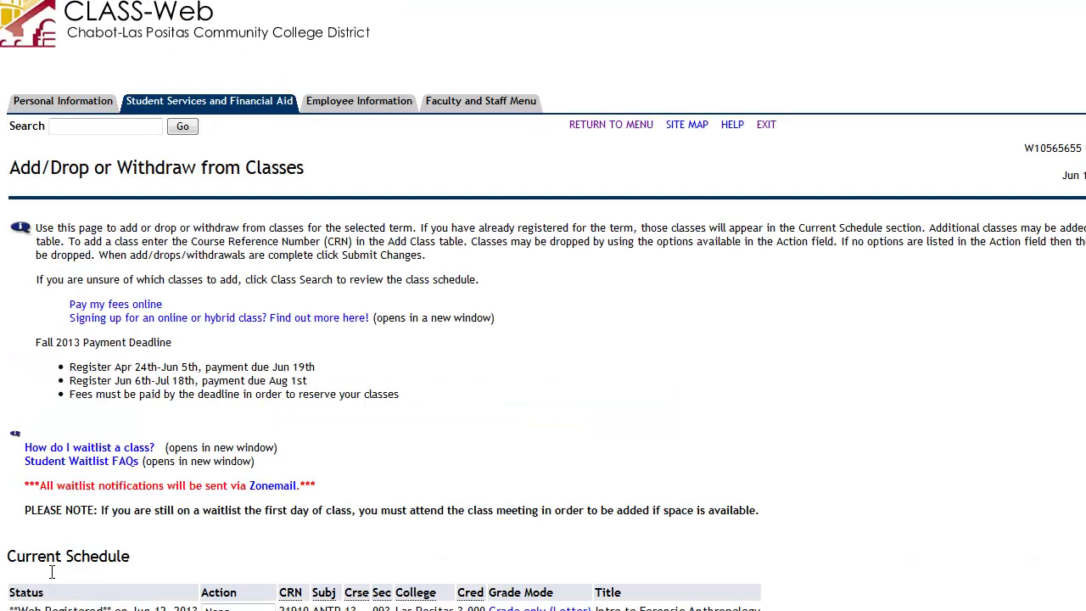
scroll(52, 573, down, 3)
scroll(53, 575, down, 1)
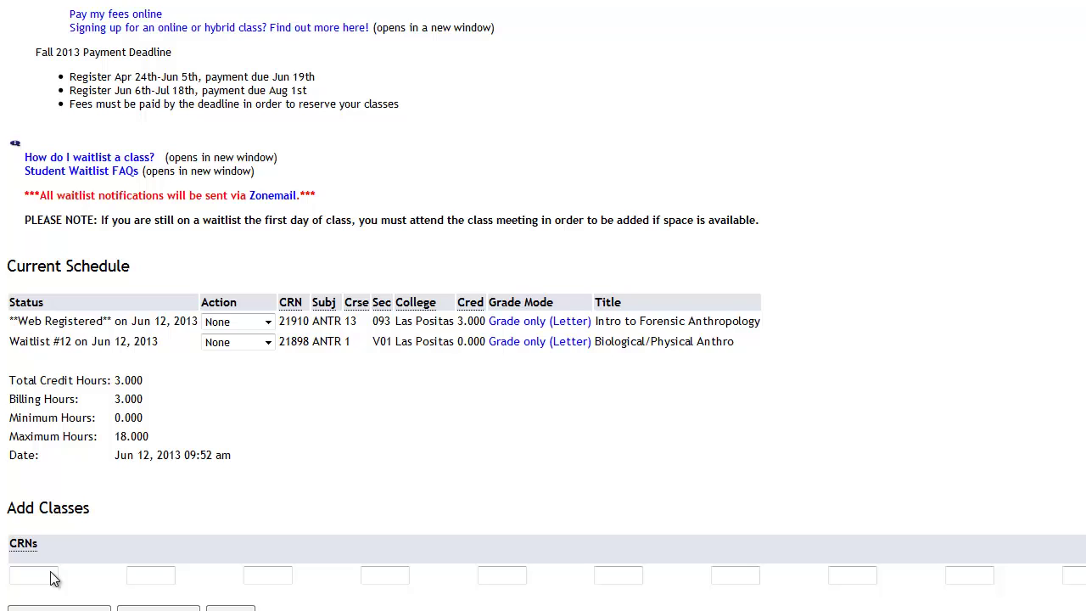
Set Drop Class for both CRN 21910 and waitlisted CRN 21898, then submit the changes
key(Tab)
key(alt+Down)
key(Down)
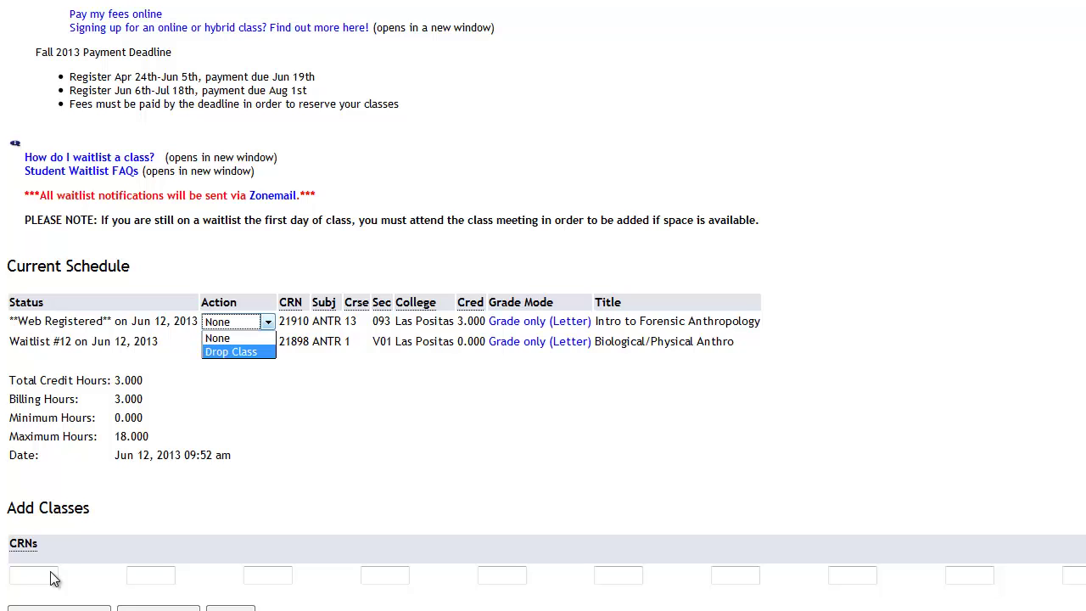
key(Return)
key(Tab)
key(alt+Down)
key(Down)
key(Return)
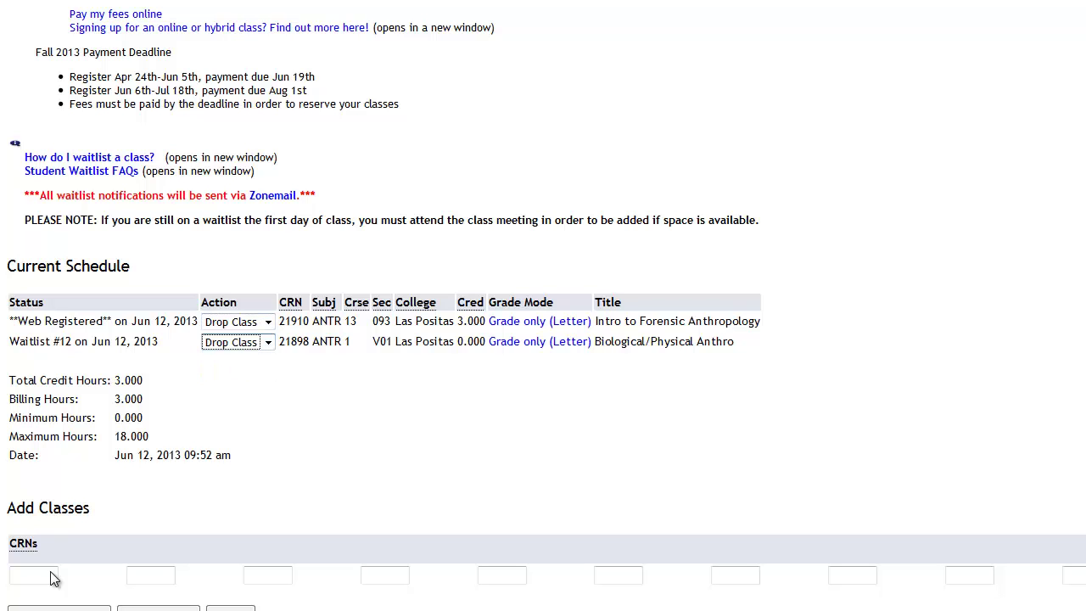
scroll(51, 575, down, 1)
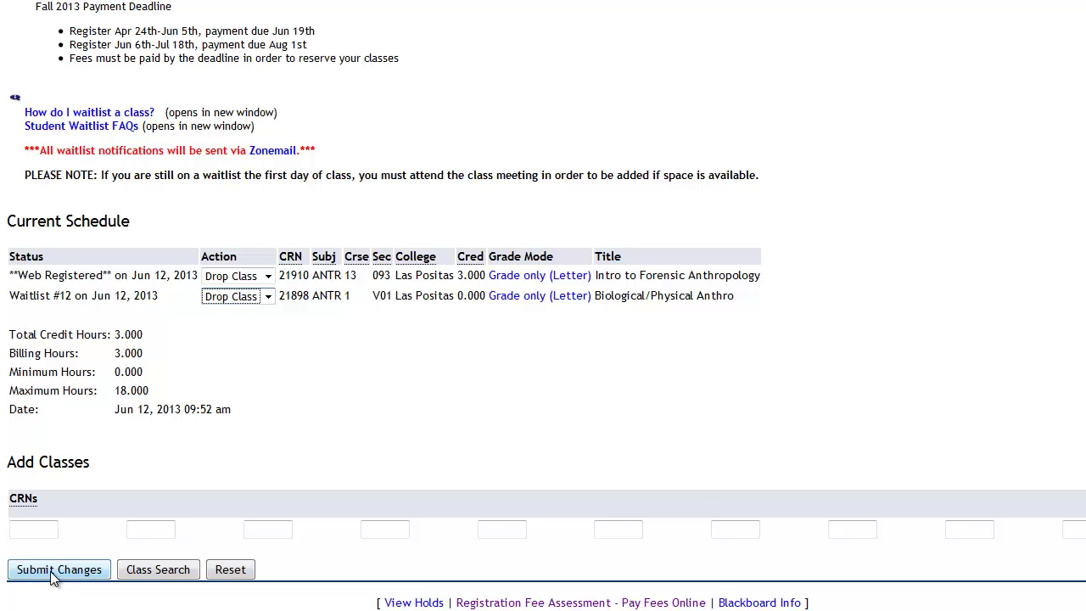
click(51, 573)
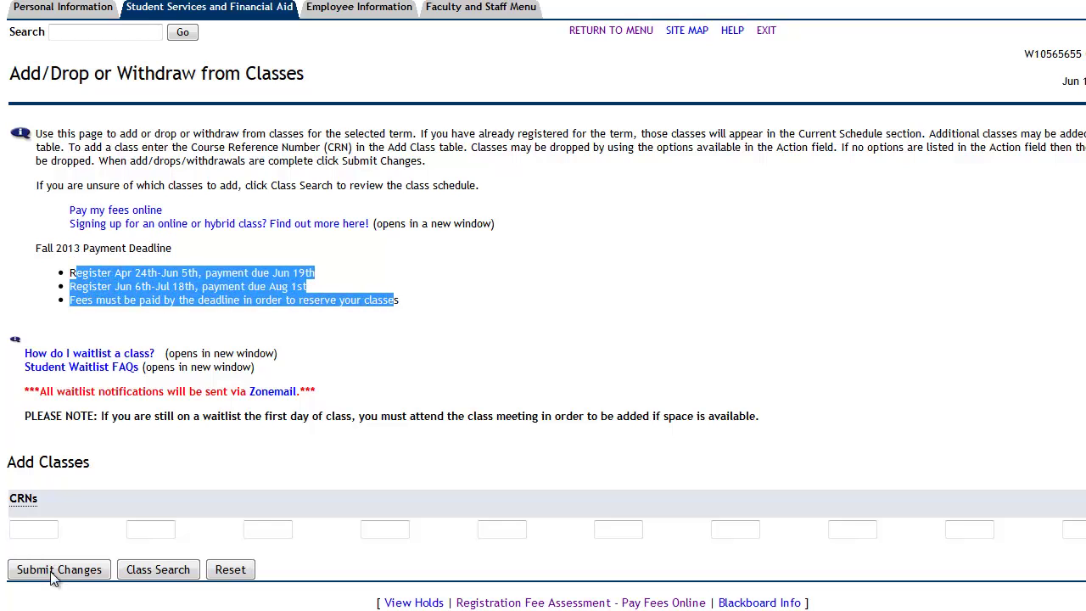
Use Return to Menu to get back to the Student Services & Financial Aid menu
click(52, 570)
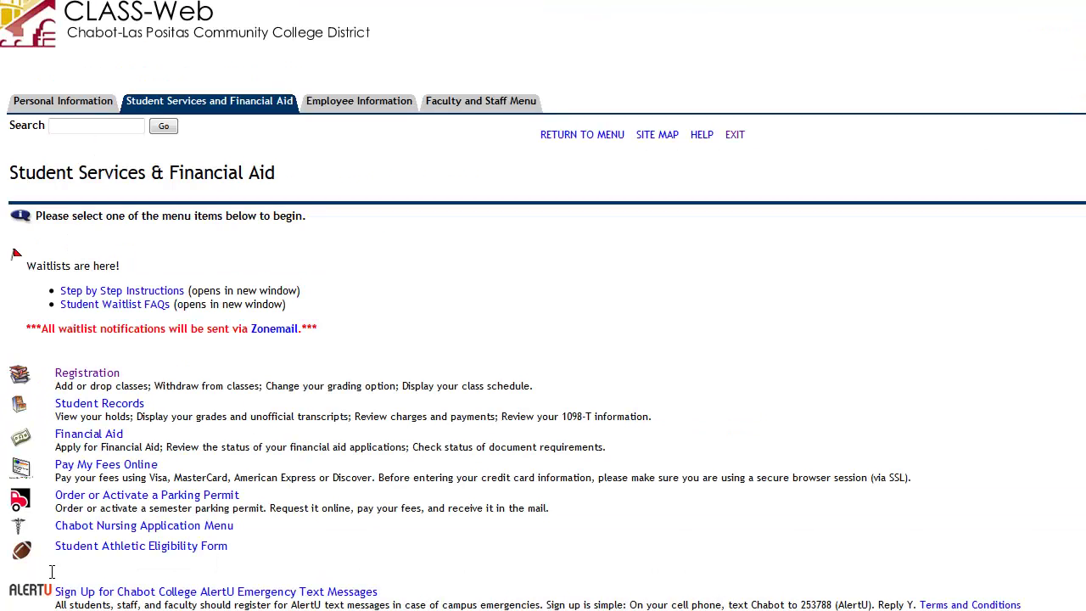